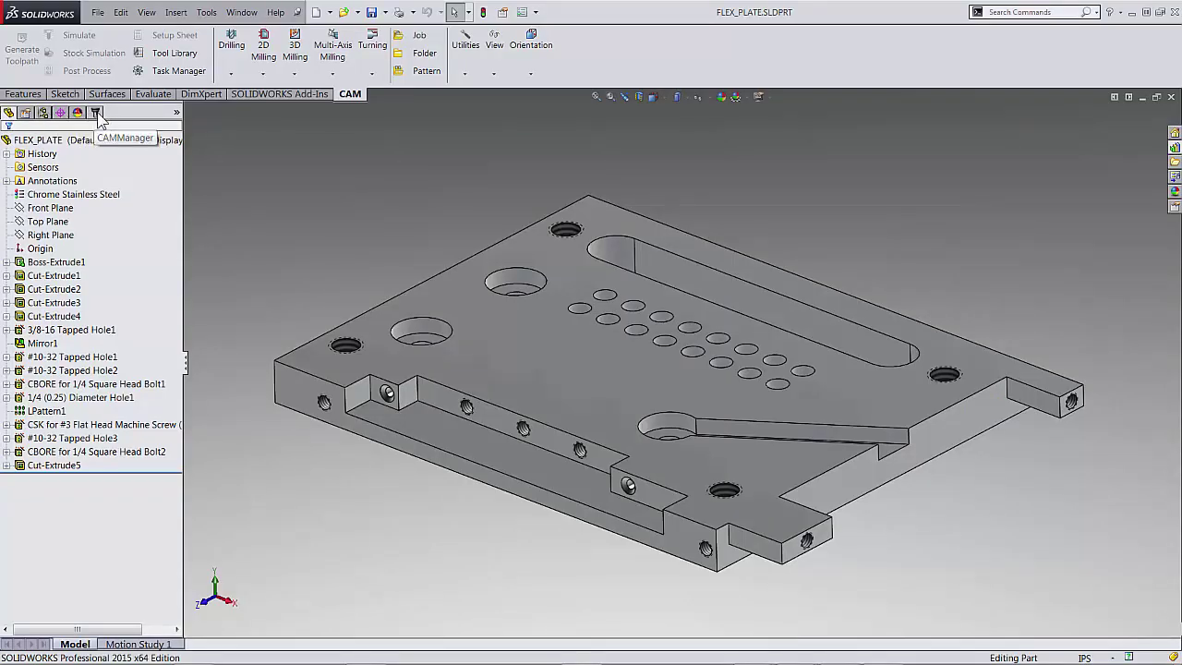
Switch the left panel to the CAM operations tree showing FLEX_PLATE Operation(s)
left_click(96, 112)
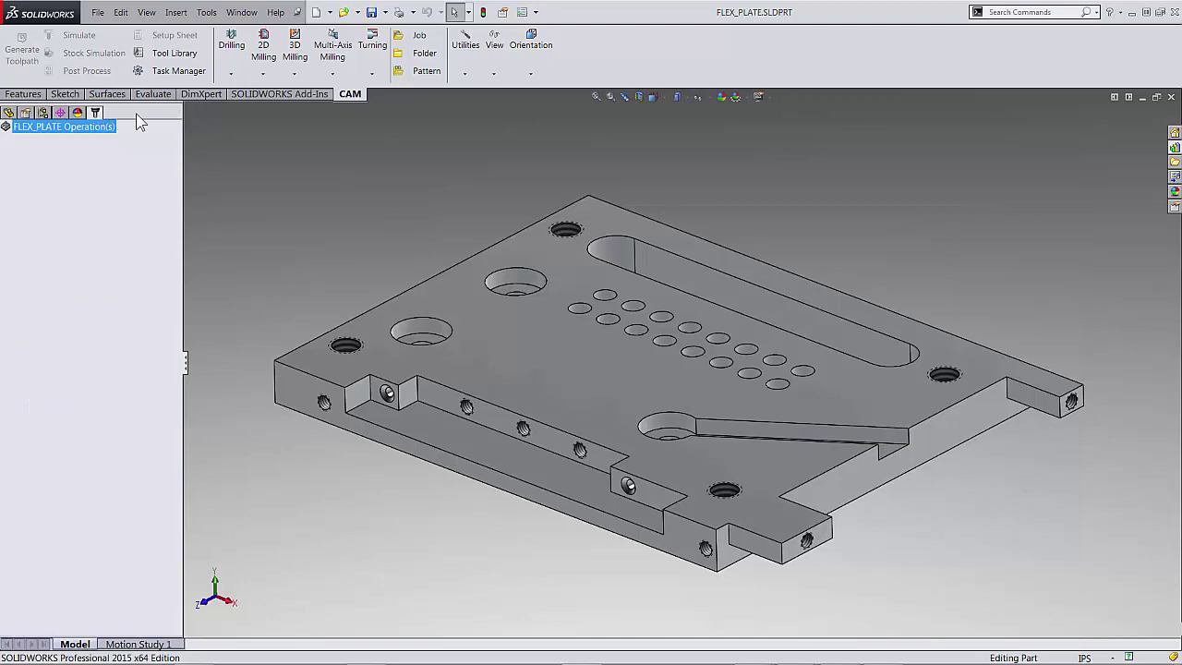
Create a new job for FLEX_PLATE and keep Milling as its job type
left_click(412, 37)
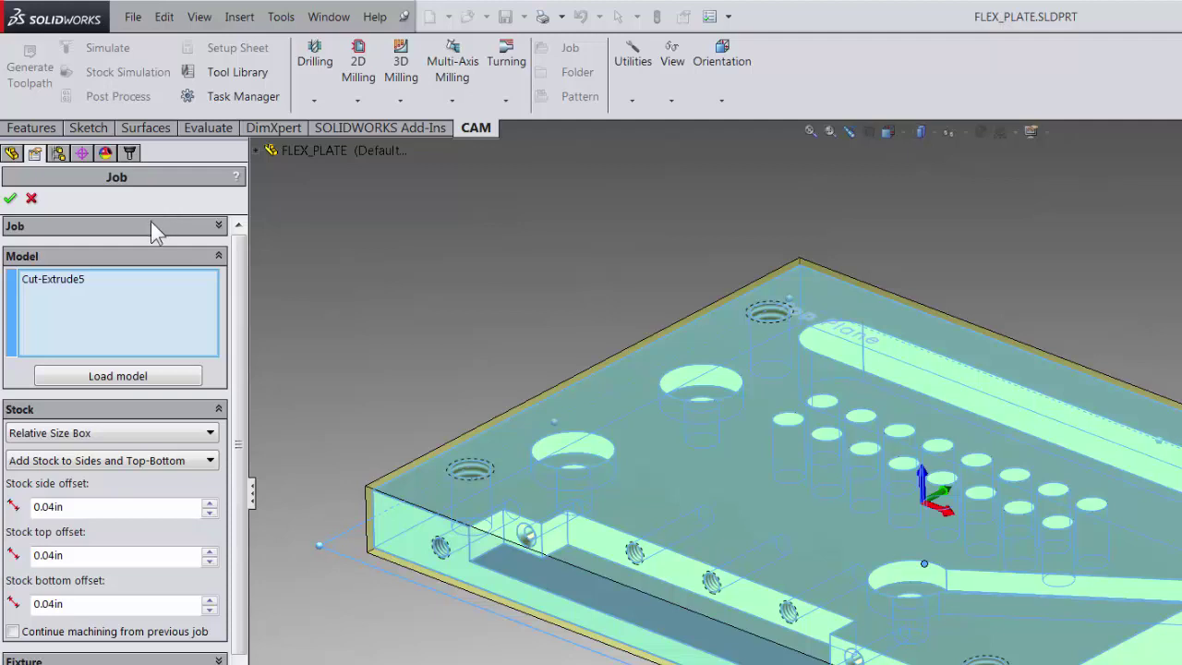
left_click(153, 224)
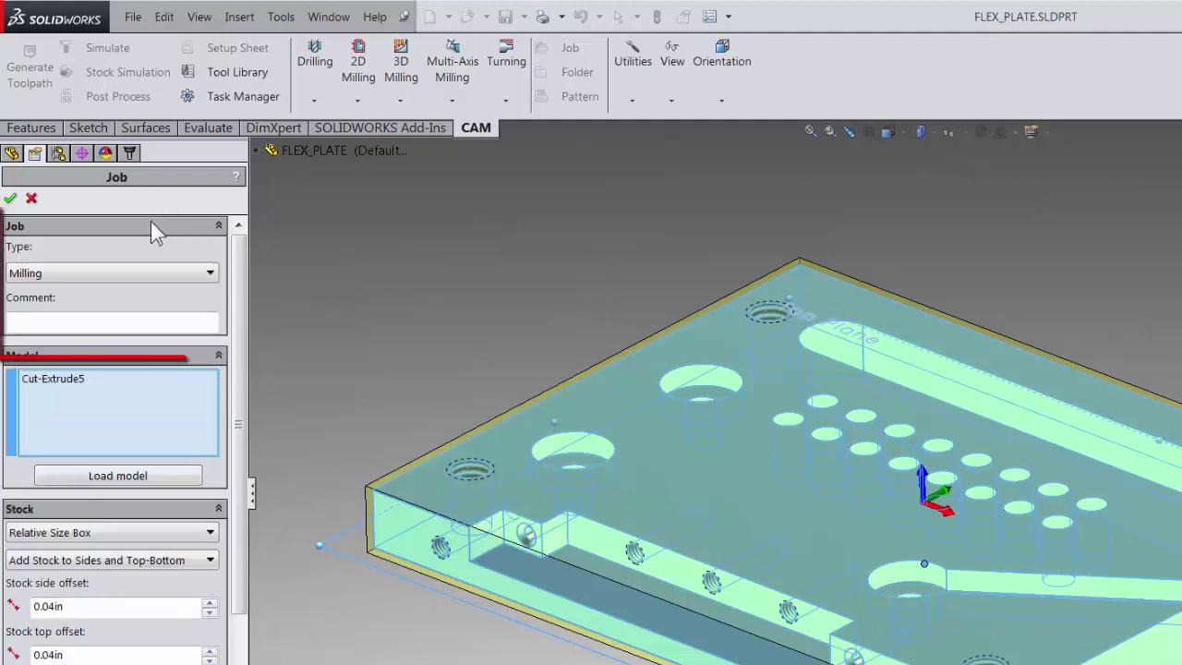
left_click(159, 272)
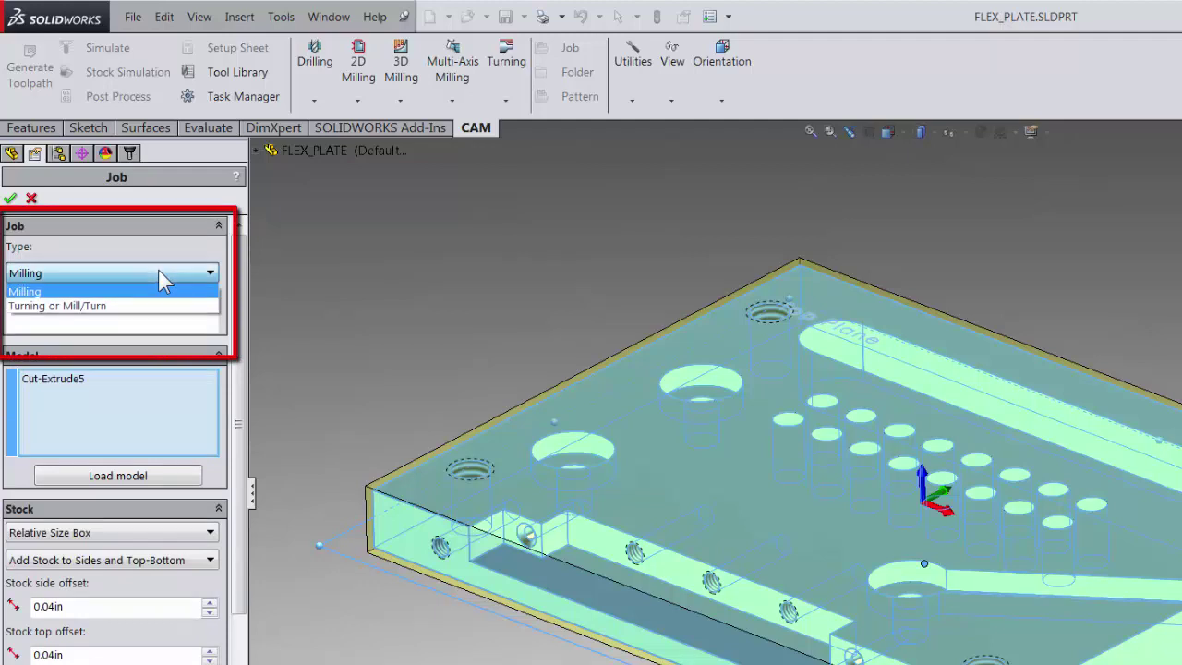
left_click(161, 291)
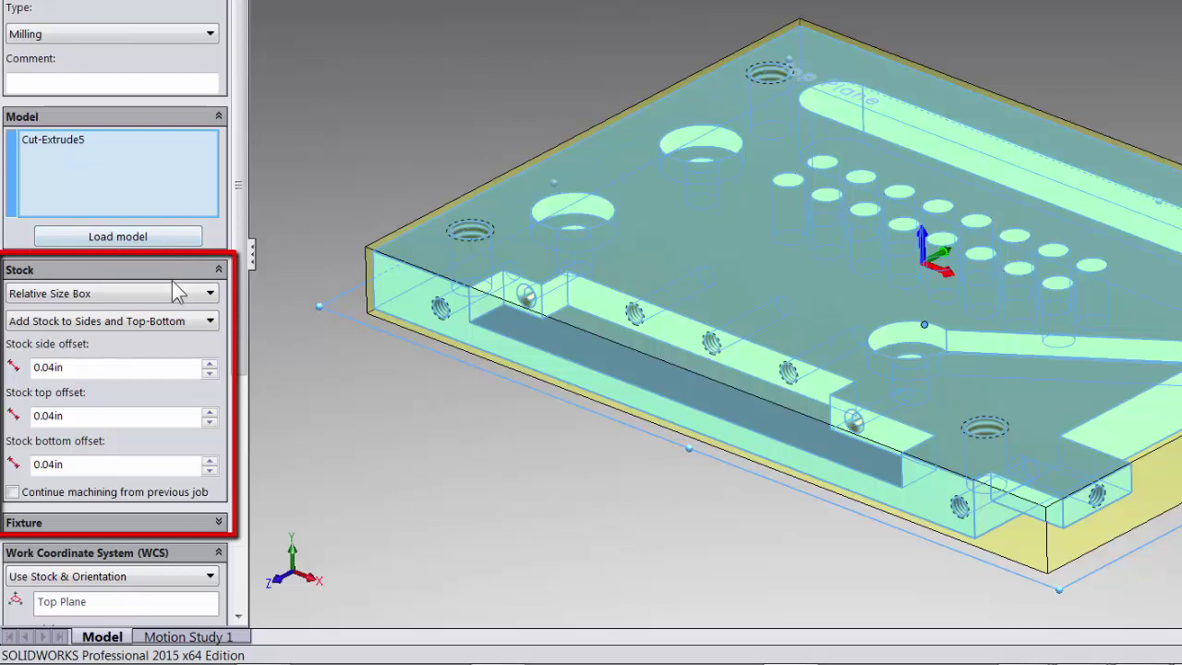
Try Fixed Size Box stock, then revert to Relative Size Box and expand the Fixture settings
mouse_move(172, 287)
left_click(164, 292)
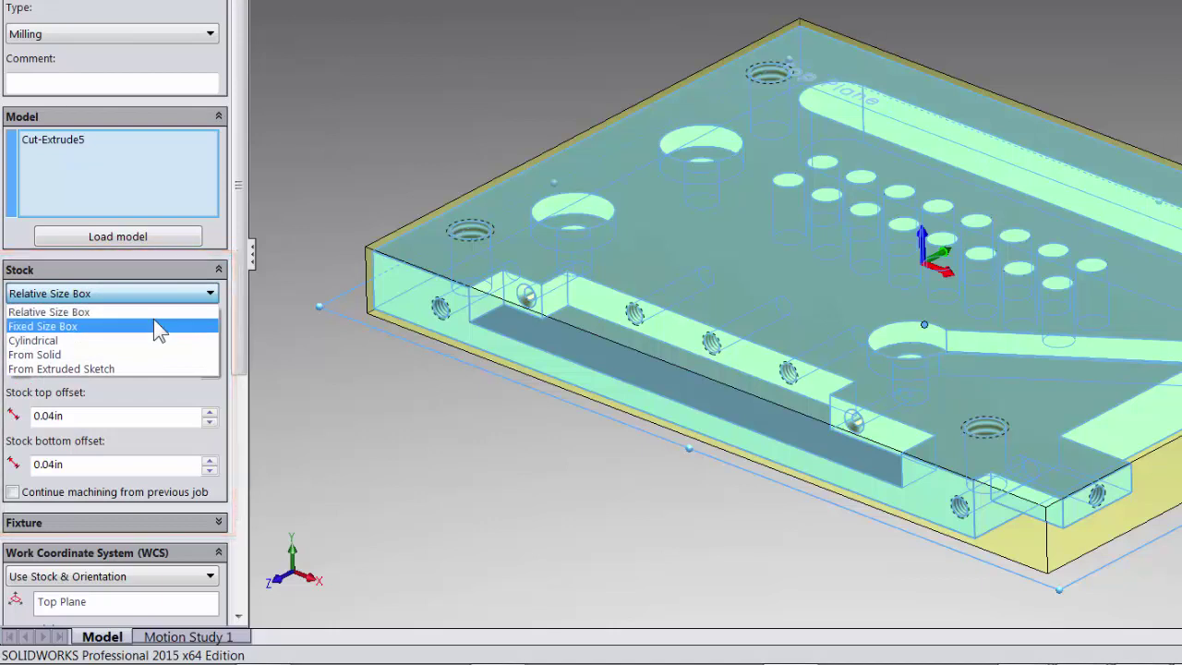
left_click(153, 323)
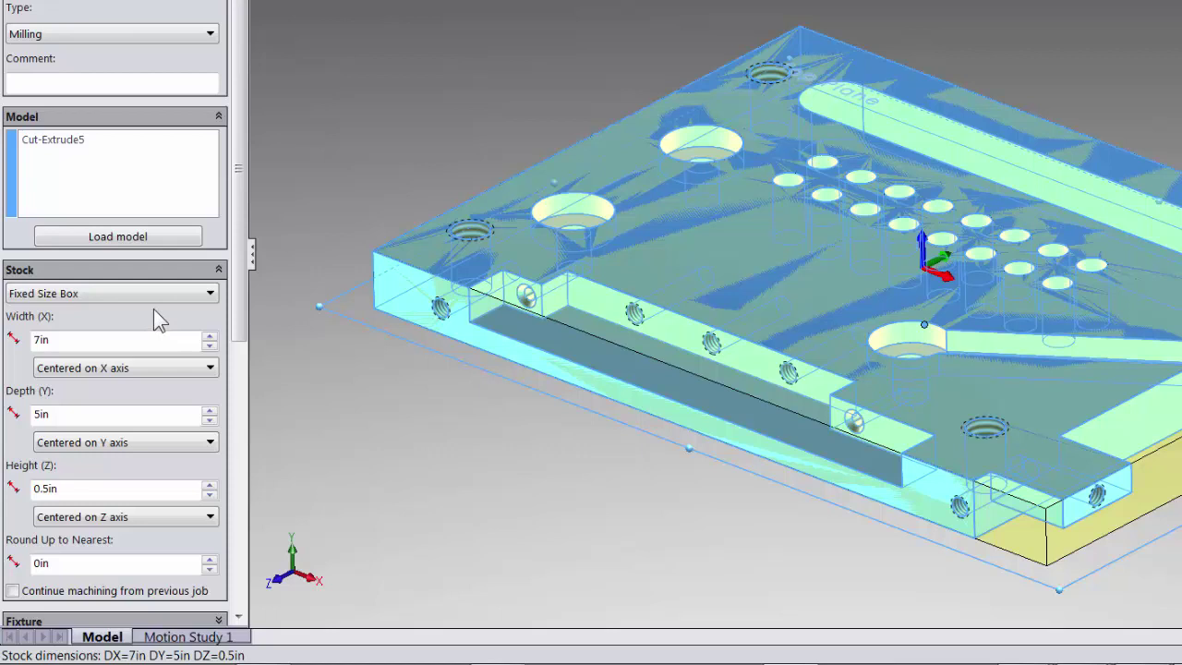
left_click(154, 293)
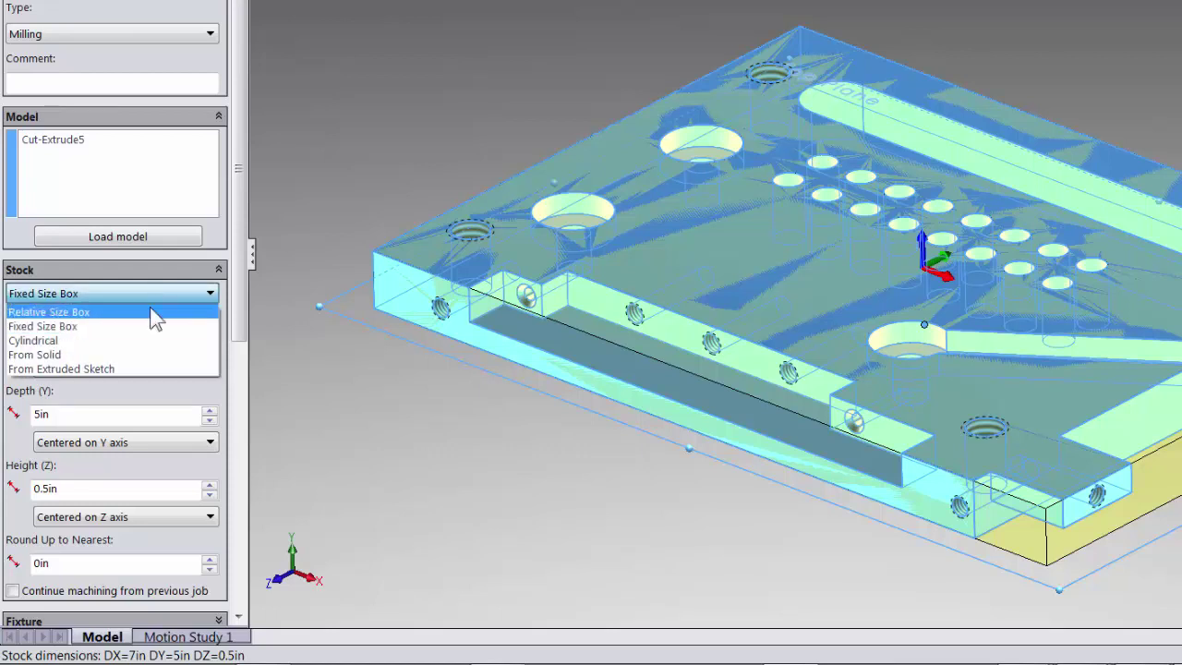
left_click(155, 314)
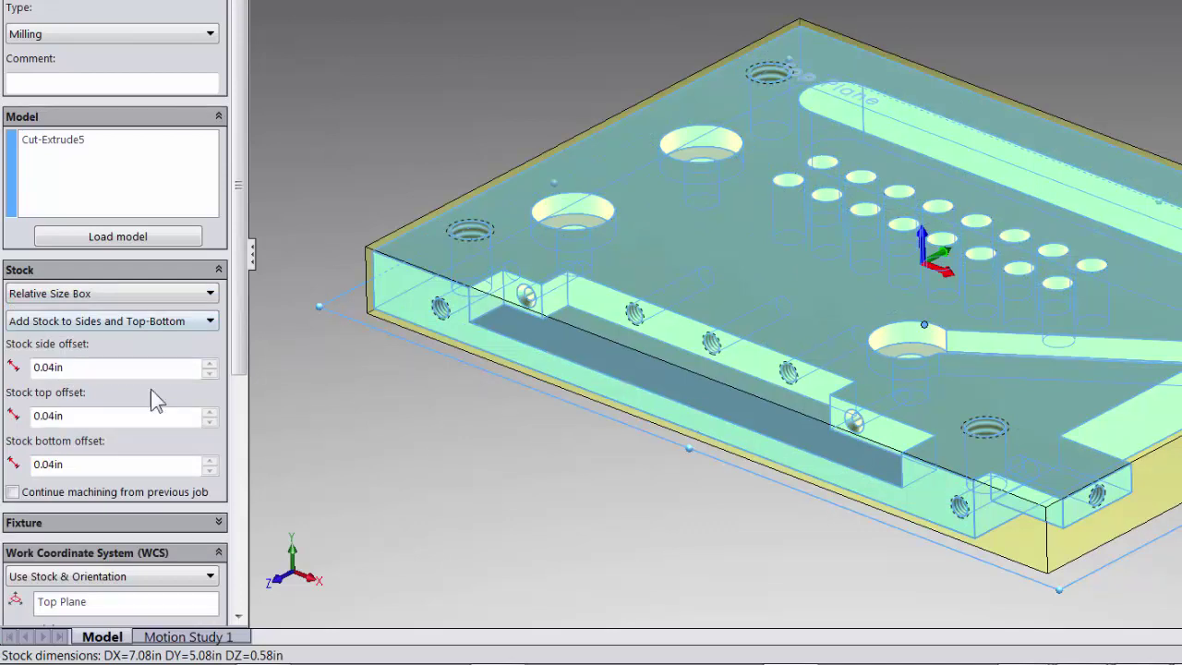
left_click(153, 522)
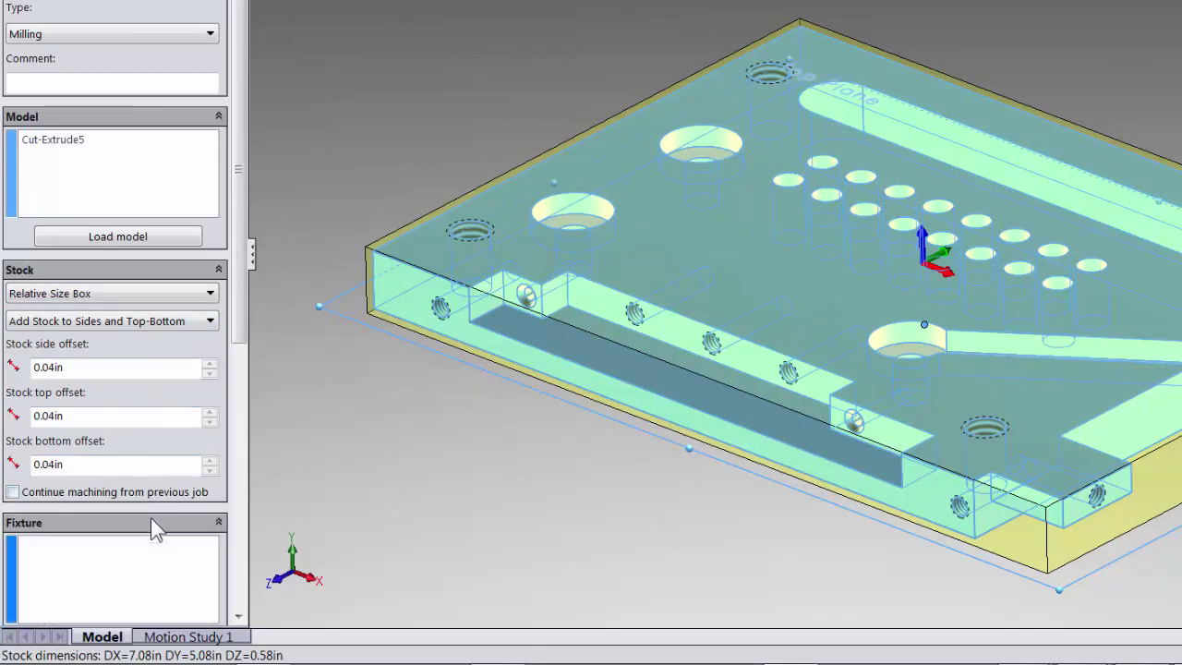
scroll(153, 521, "down", 6)
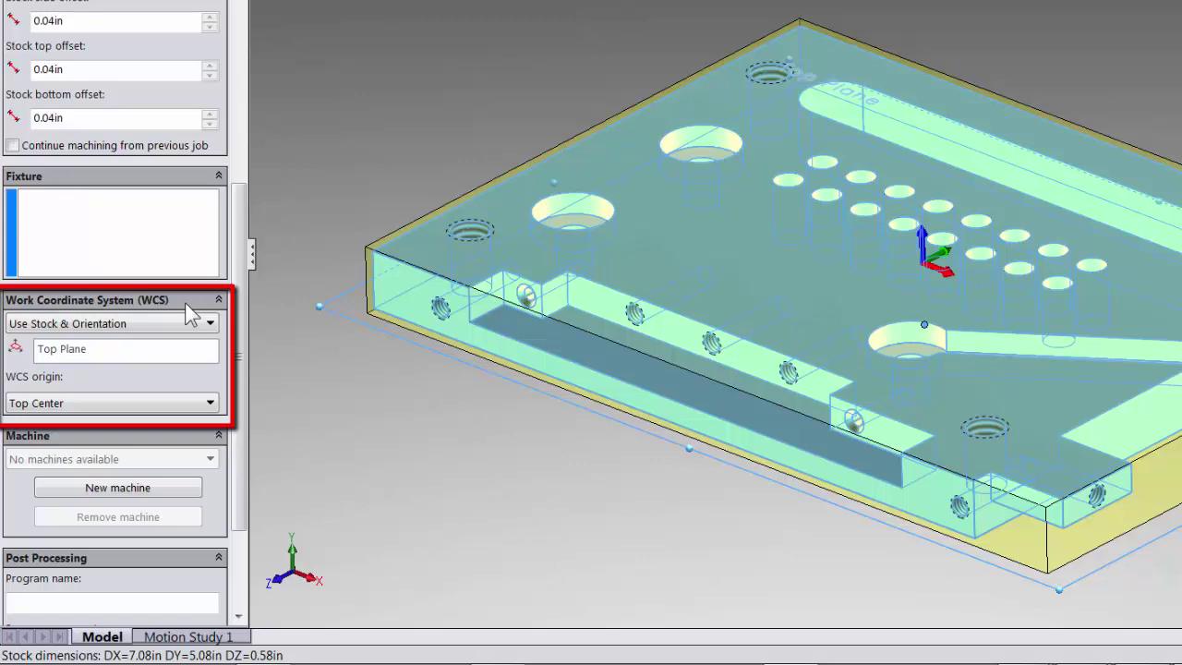
Zoom to fit the whole FLEX_PLATE part with its stock in view
key("f")
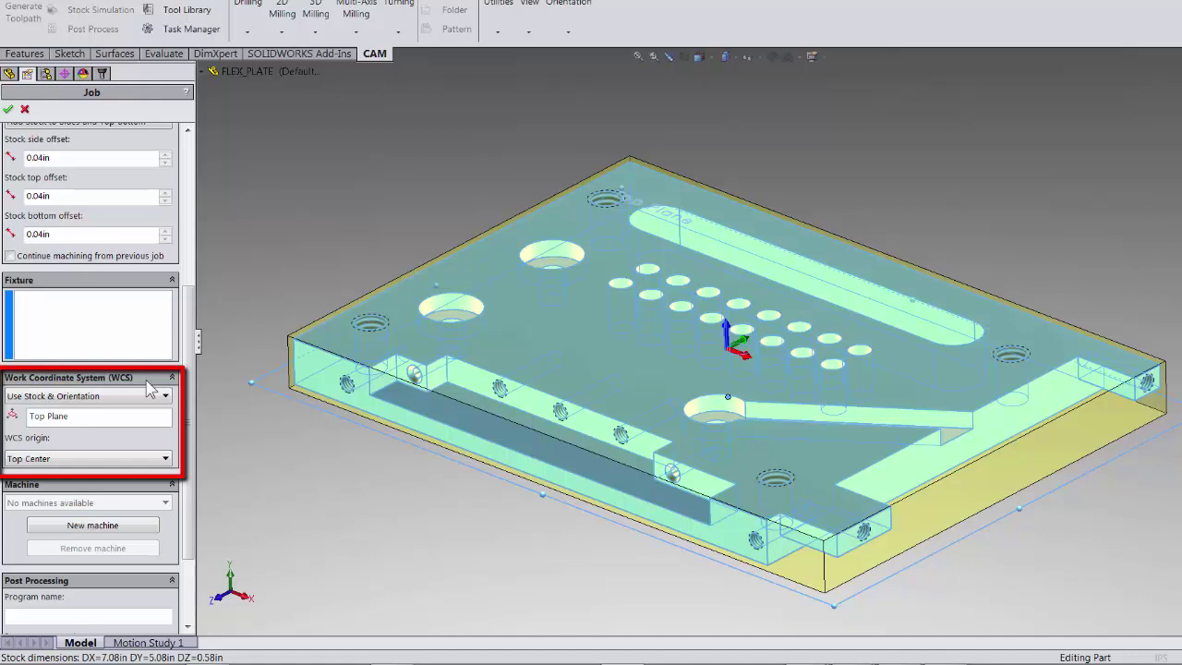
left_click(112, 416)
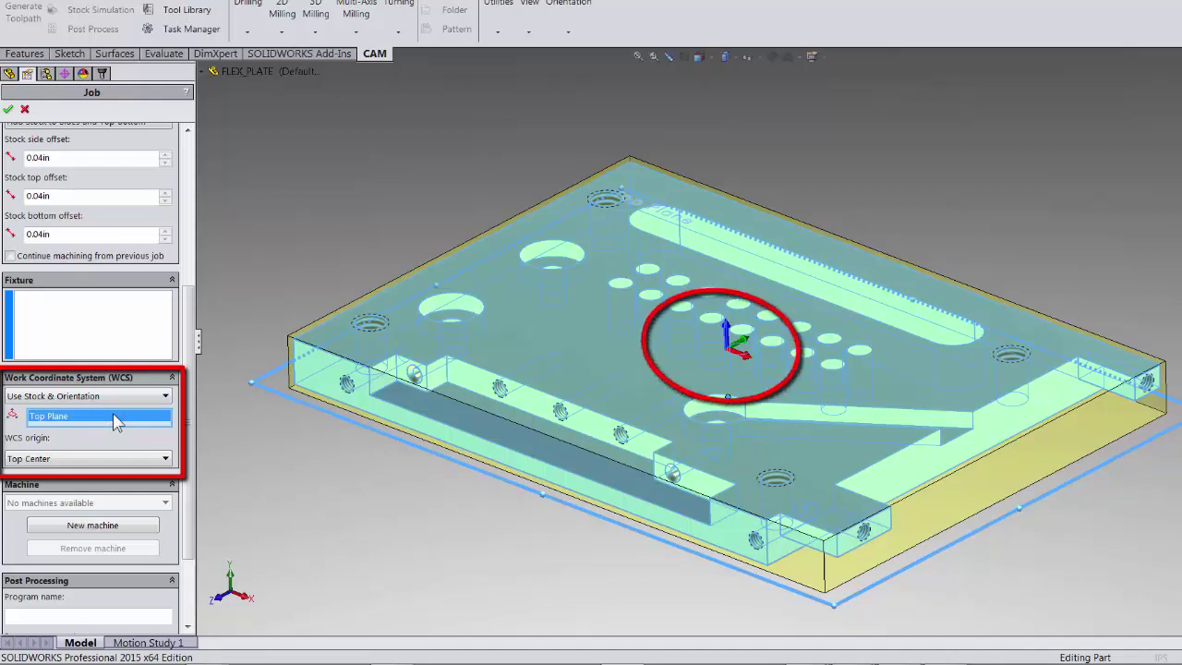
left_click(321, 385)
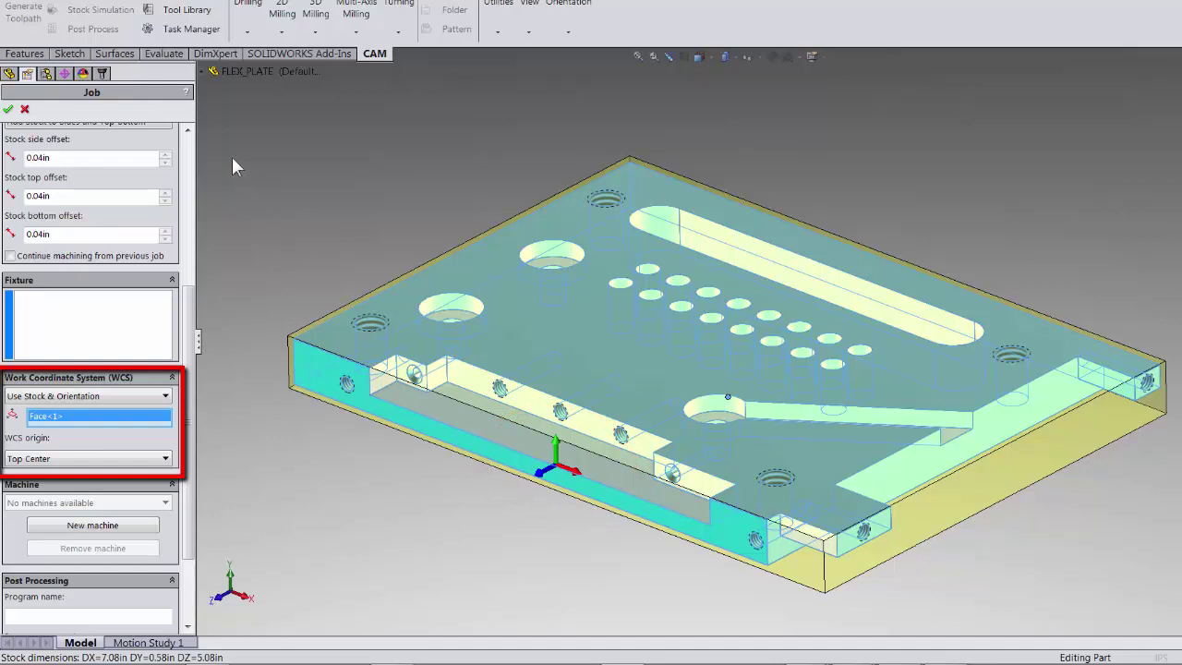
left_click(207, 76)
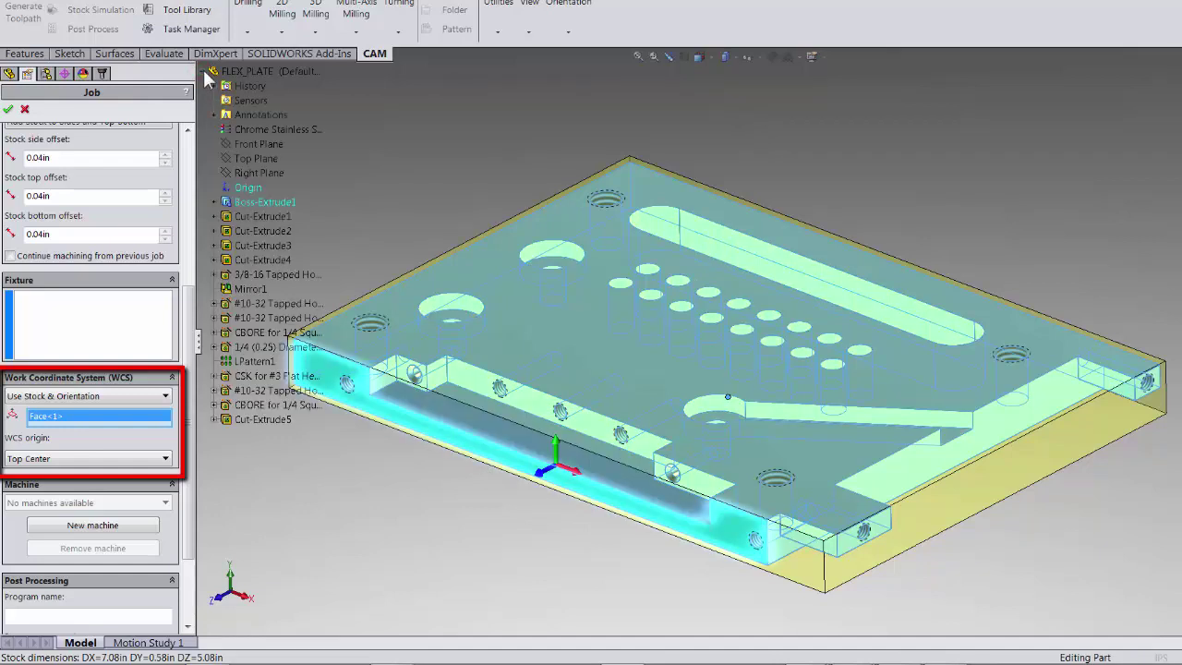
left_click(242, 159)
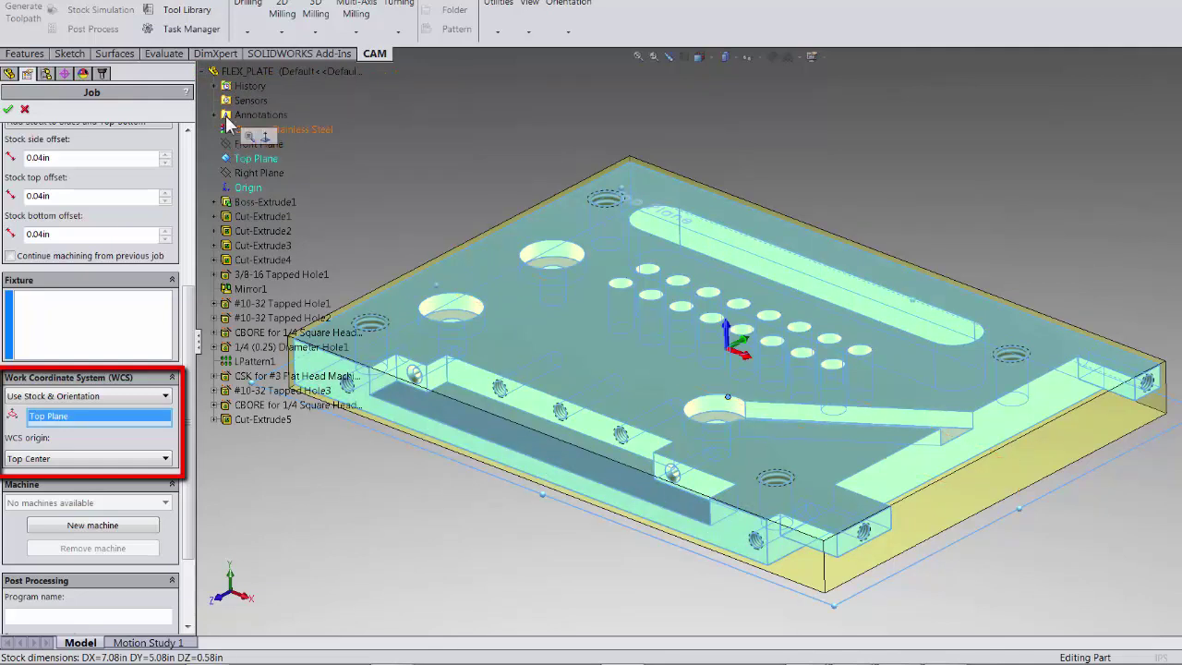
left_click(207, 78)
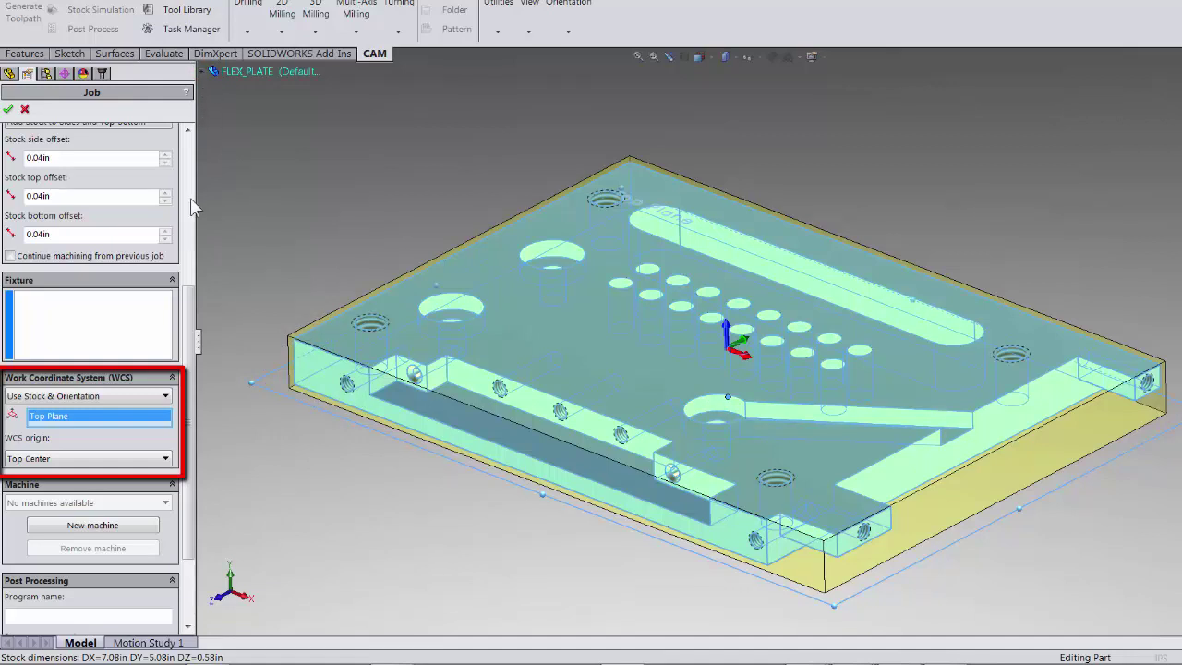
Change the job's WCS origin from Top Center to Top Corner 3
left_click(115, 458)
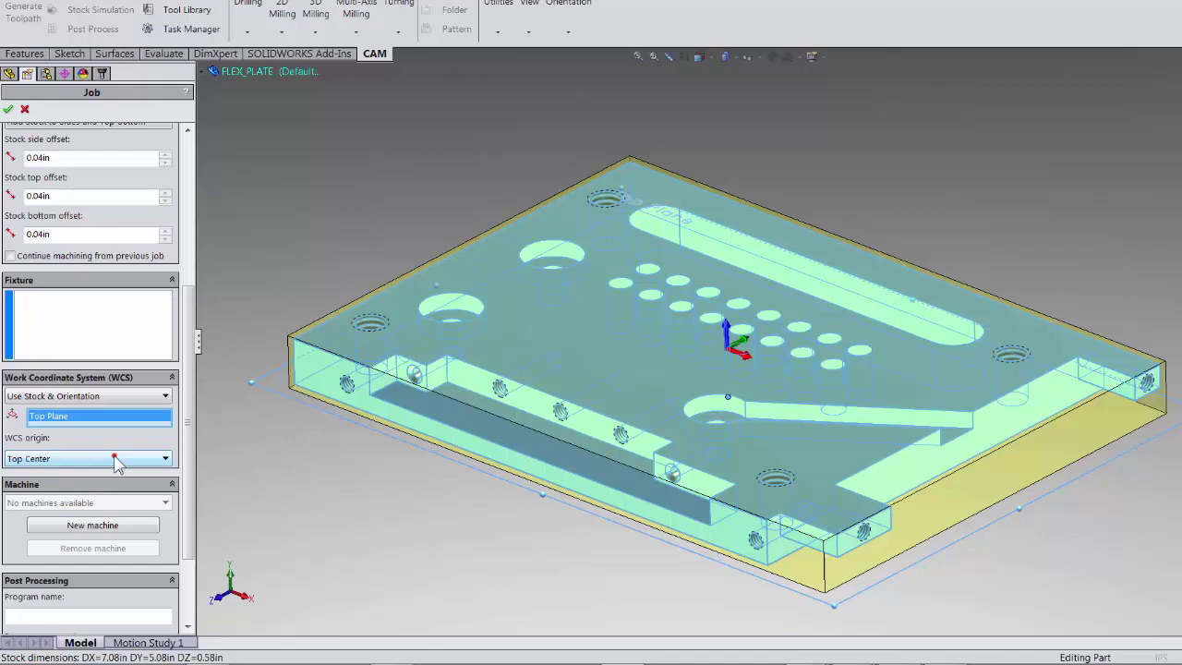
left_click(116, 461)
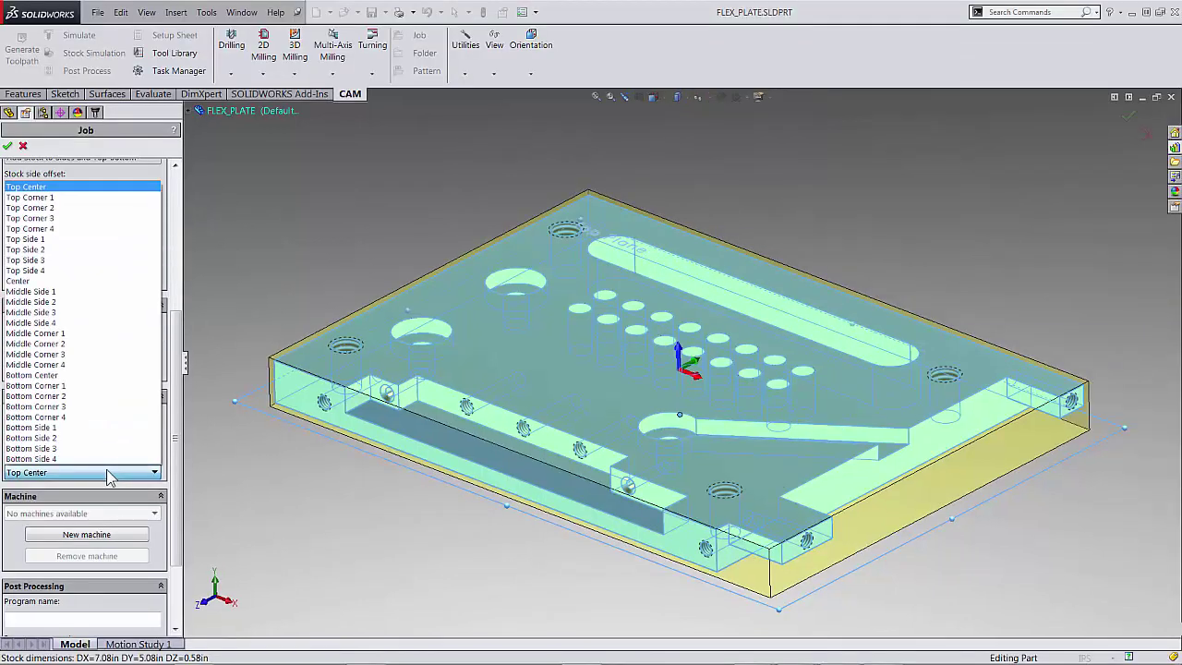
left_click(109, 218)
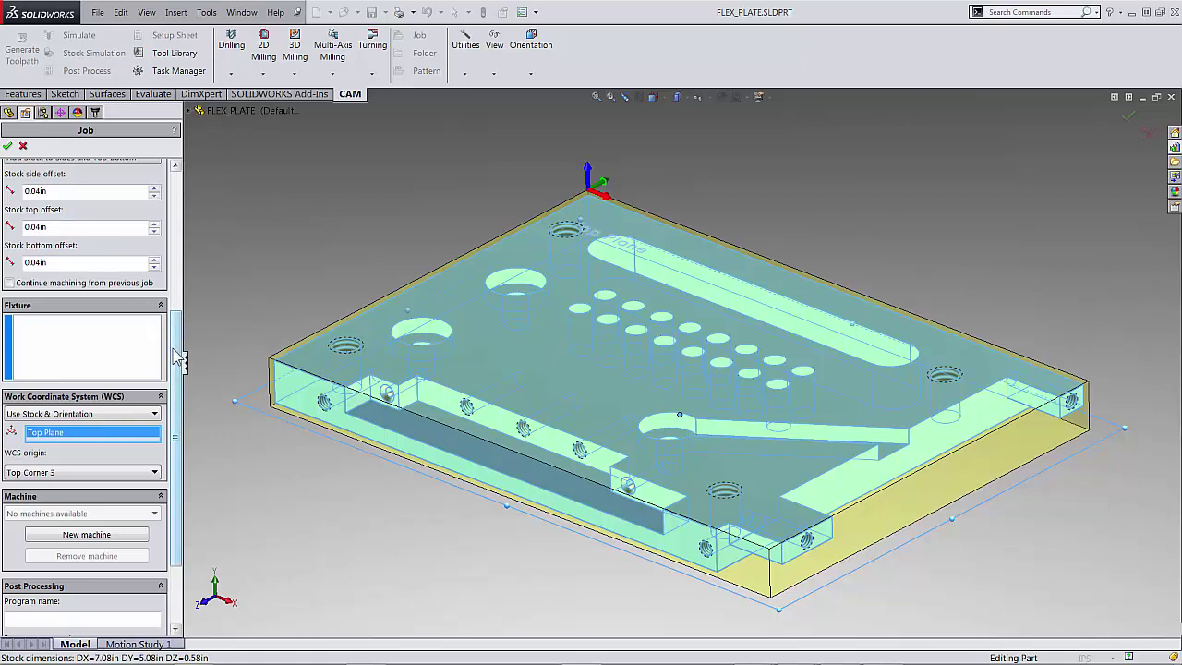
left_click_drag(179, 358, 178, 425)
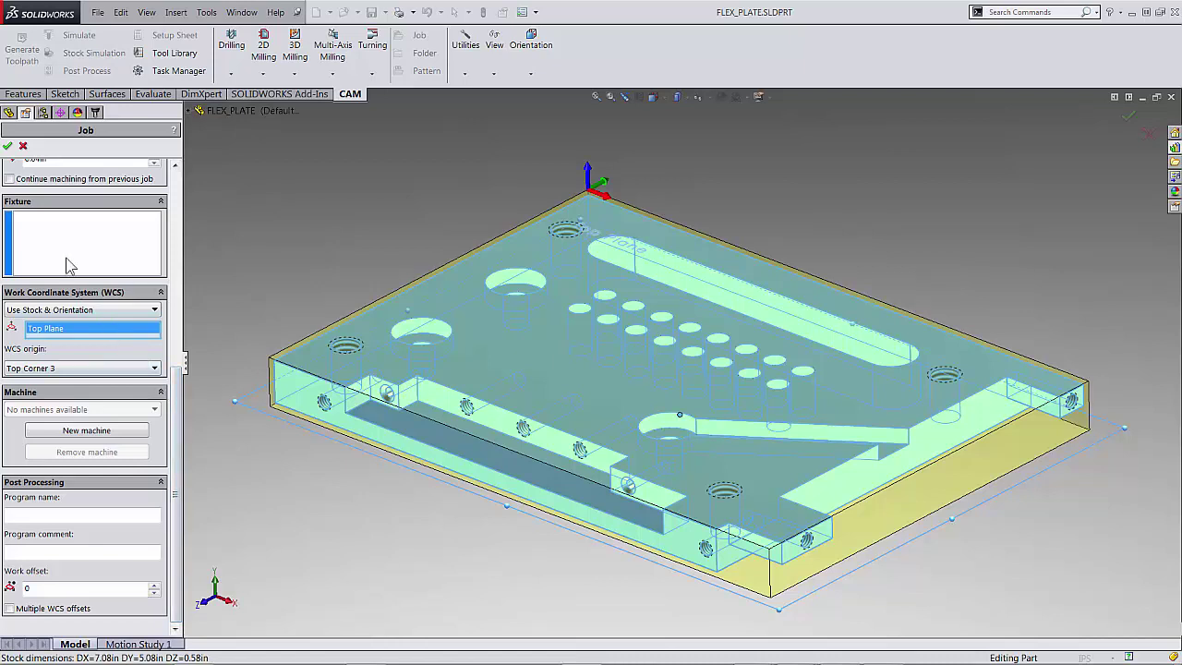
Accept the first job's settings so Job appears with its five operations
left_click(8, 147)
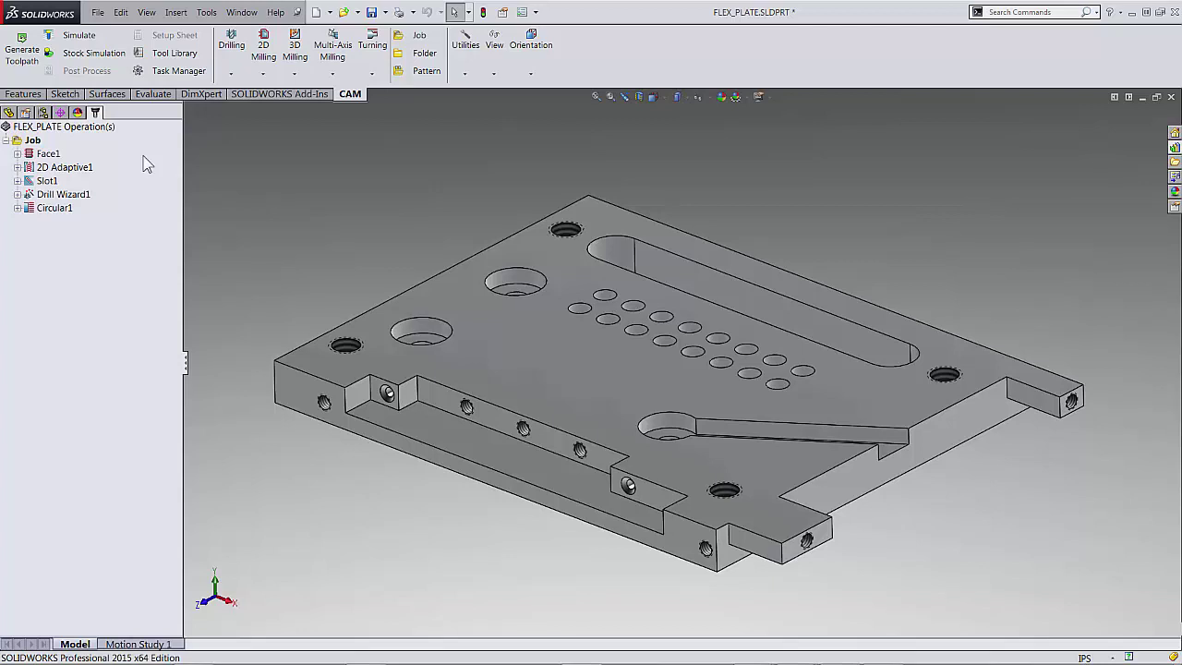
Create a second job and orient its WCS to the part's front side face
left_click(405, 44)
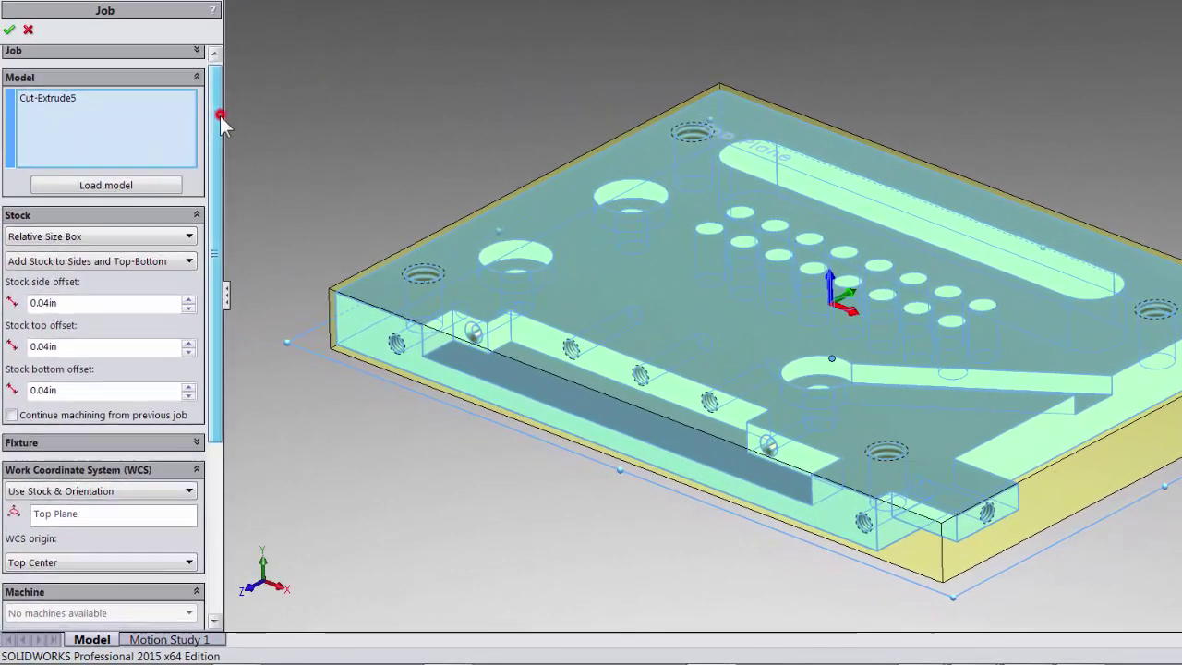
left_click_drag(180, 214, 180, 274)
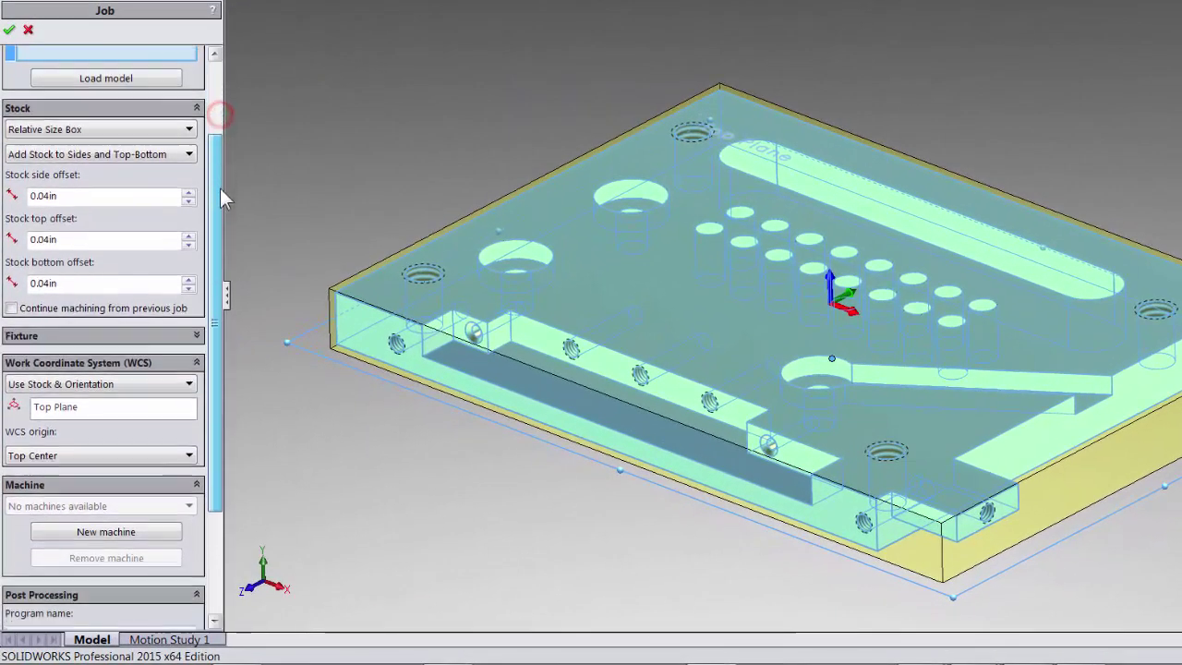
left_click_drag(222, 199, 219, 279)
left_click(186, 267)
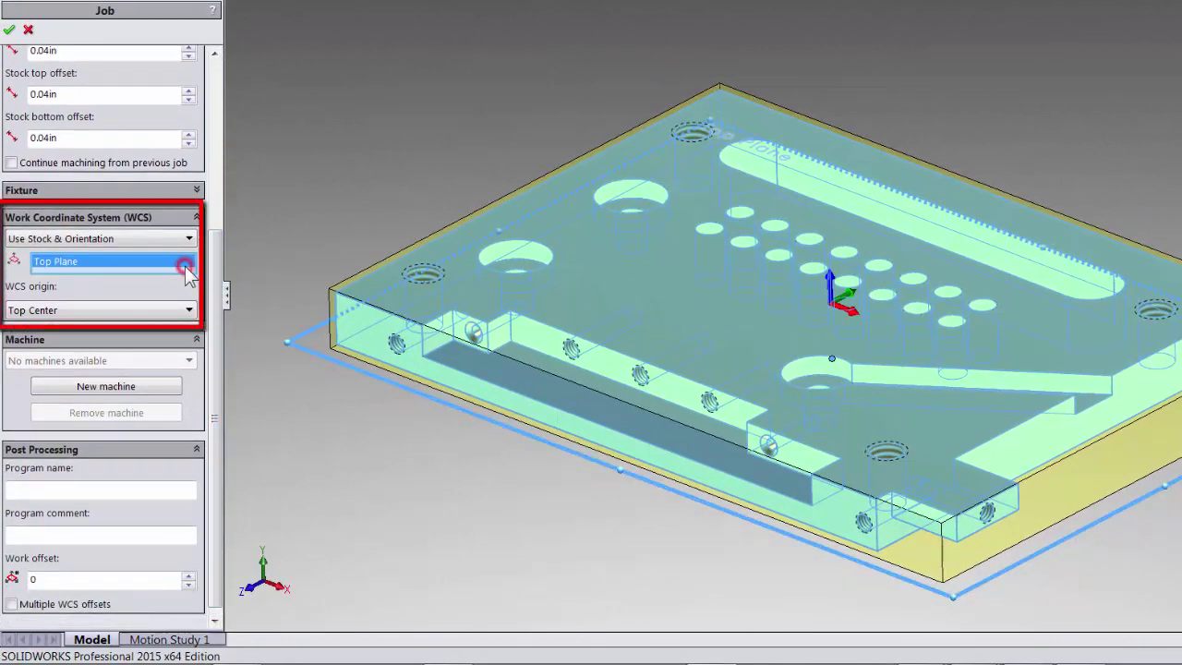
left_click(372, 345)
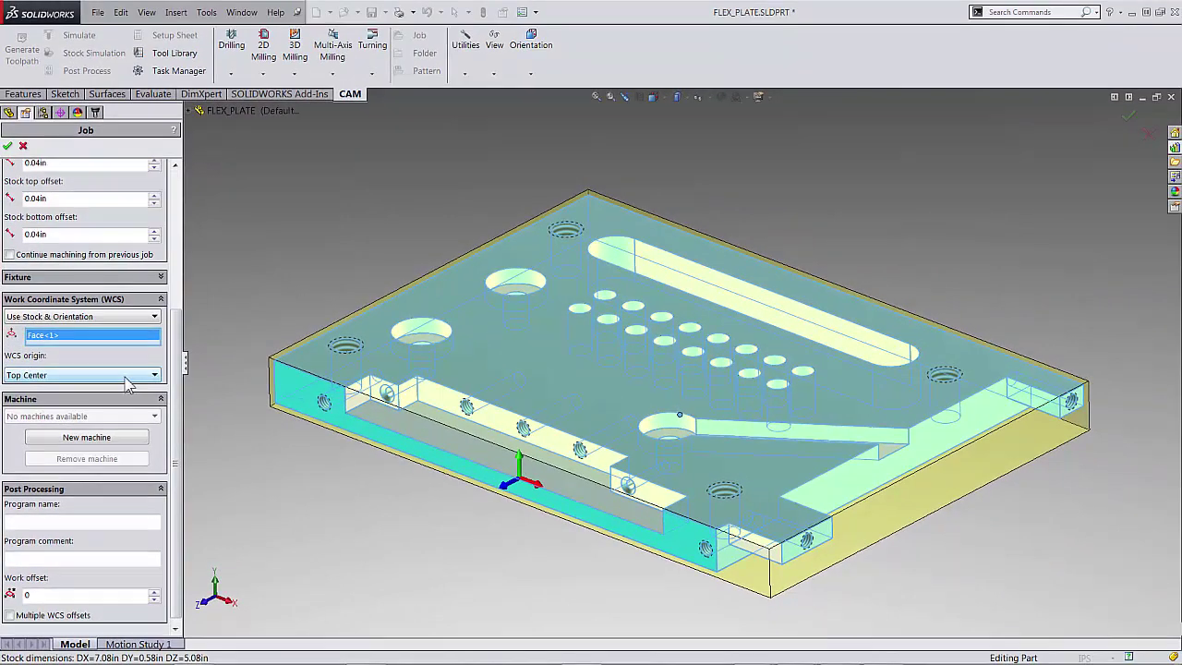
Set Job (1)'s WCS origin to Top Corner 1 and accept the job
left_click(148, 313)
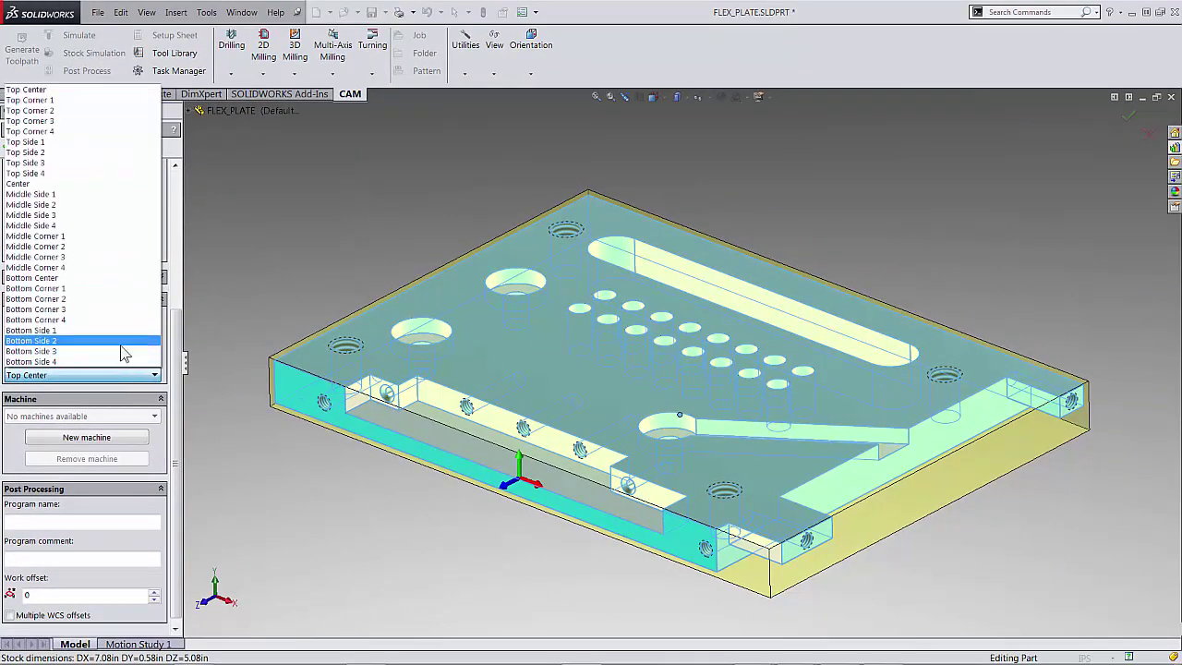
left_click(109, 99)
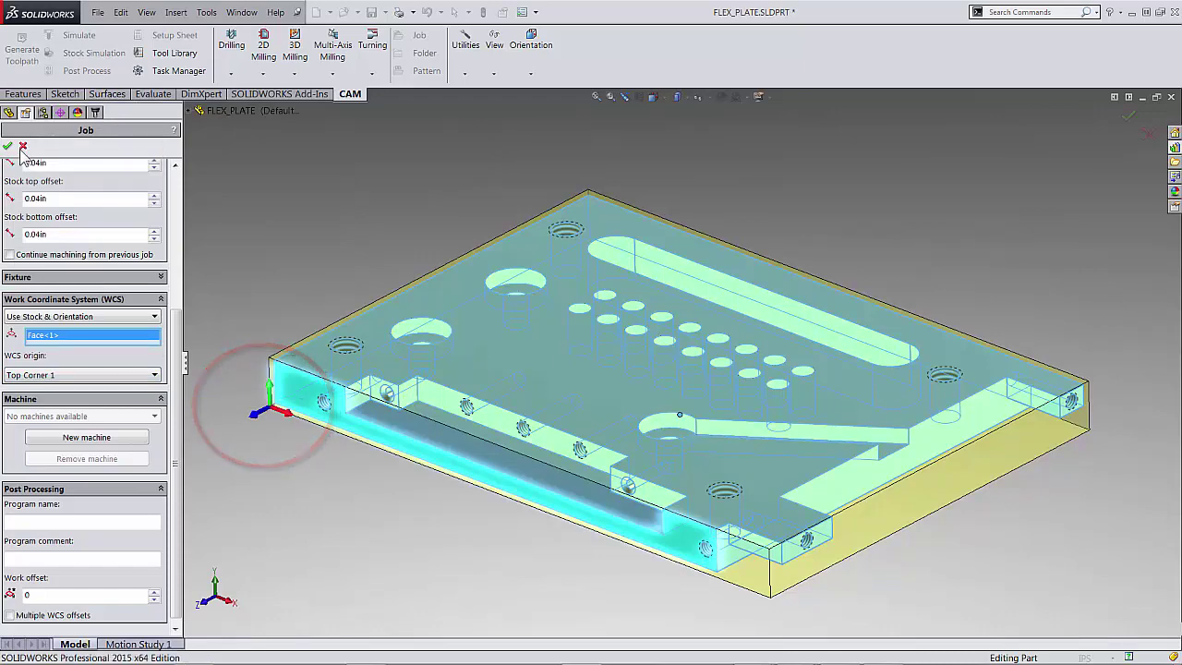
left_click(7, 146)
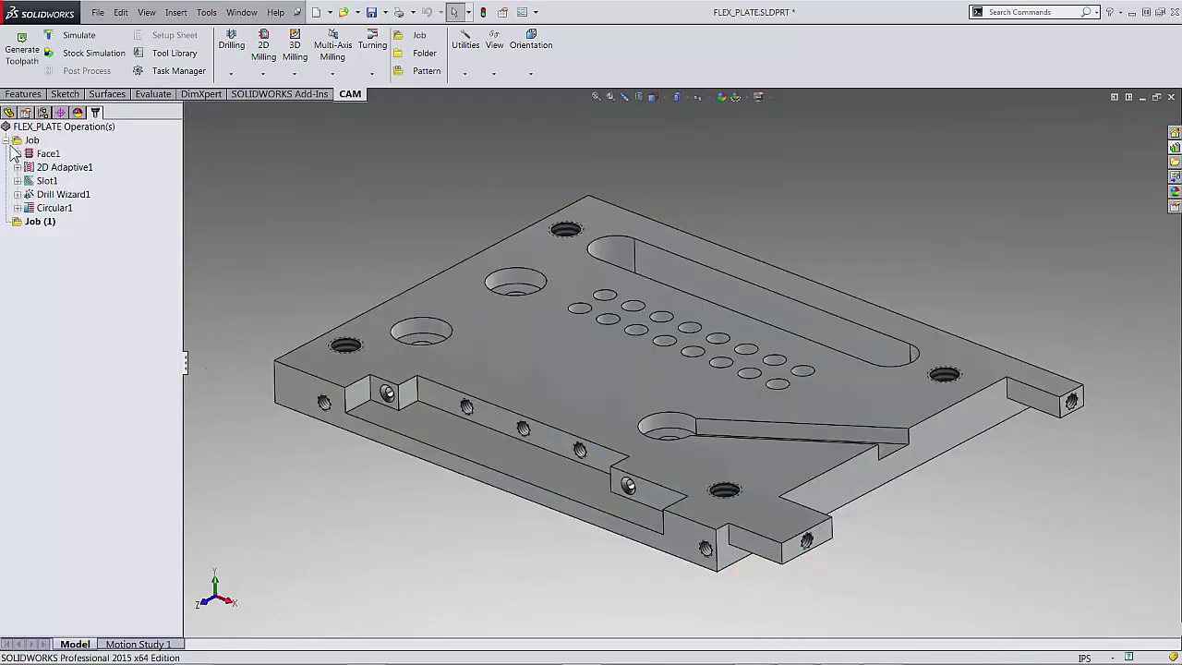